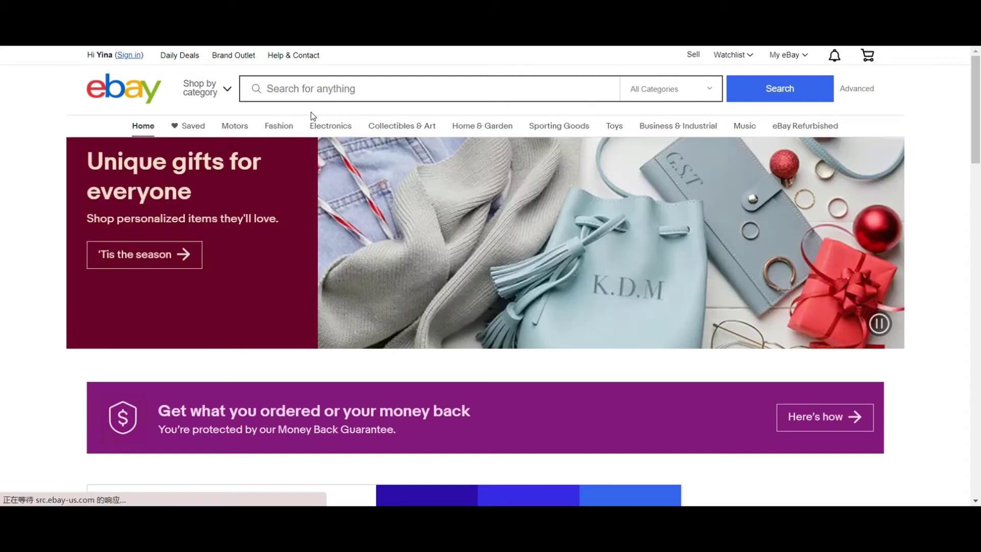
Step: Search eBay for the recent search 'lightning cable' and scroll its results page
{"action": "left_click", "coordinate": [317, 94]}
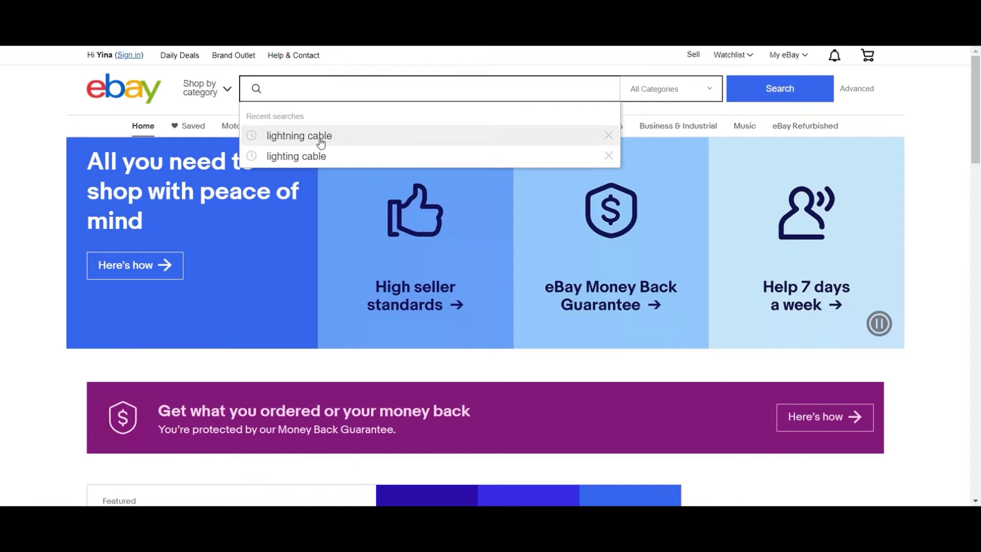
{"action": "left_click", "coordinate": [343, 136]}
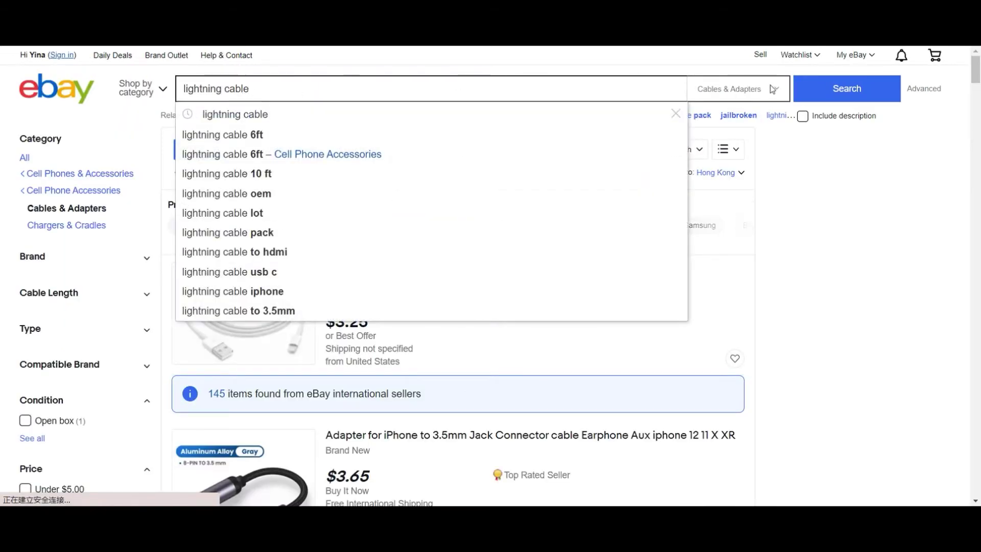
{"action": "left_click", "coordinate": [838, 94]}
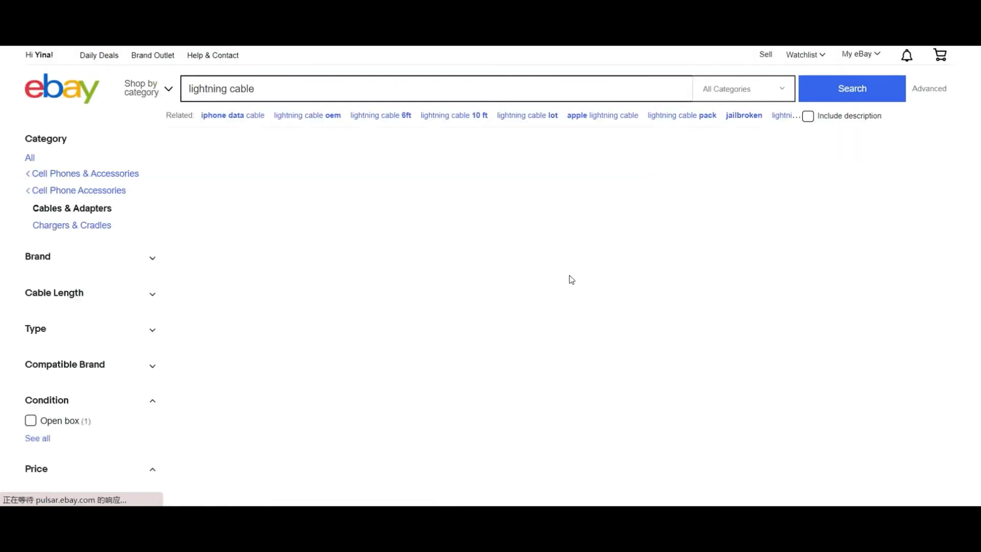
{"action": "scroll", "coordinate": [497, 311], "scroll_direction": "down", "scroll_amount": 3}
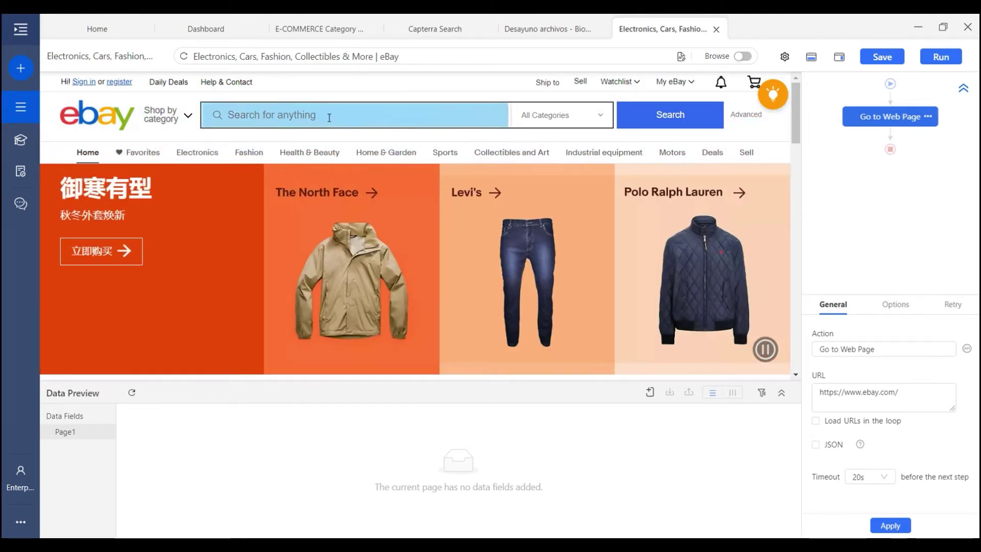
Step: Add an Enter text step that types 'lightning cable' into eBay's search box
{"action": "left_click", "coordinate": [329, 118]}
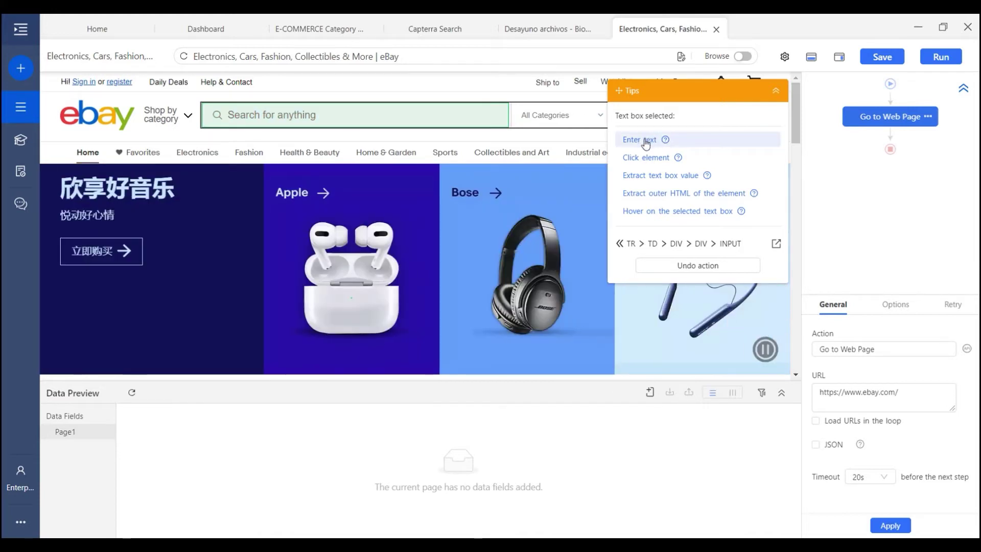
{"action": "left_click", "coordinate": [646, 143]}
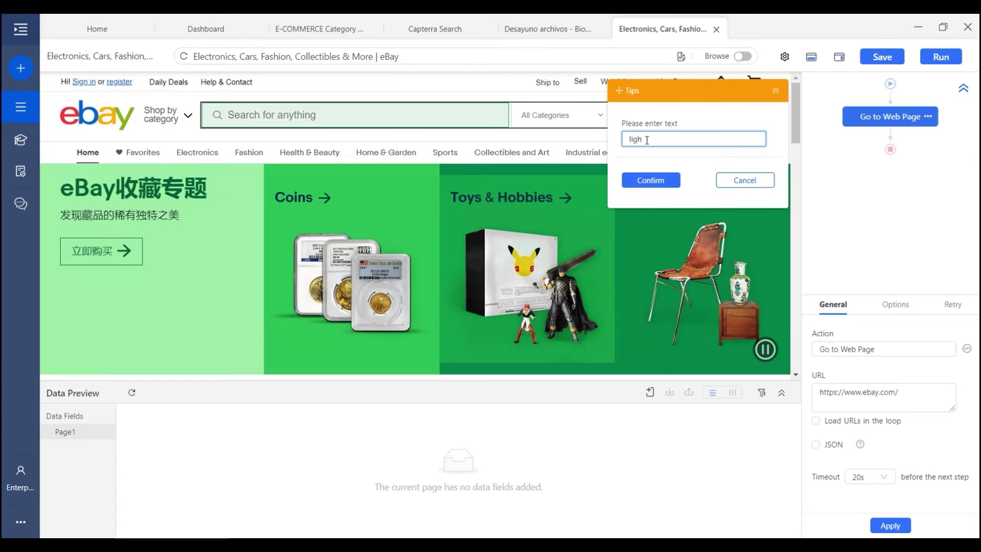
{"action": "type", "text": "lightning cable"}
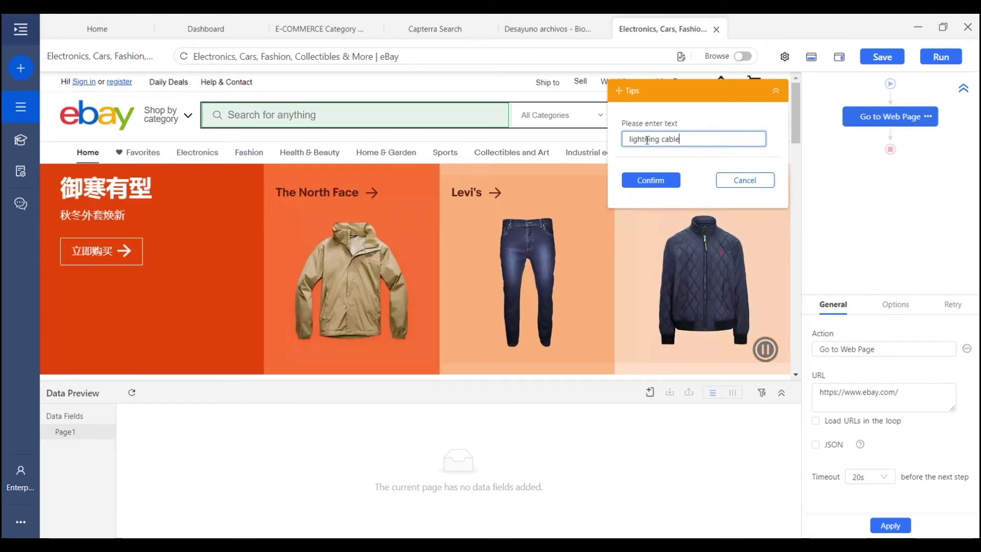
{"action": "left_click", "coordinate": [649, 180]}
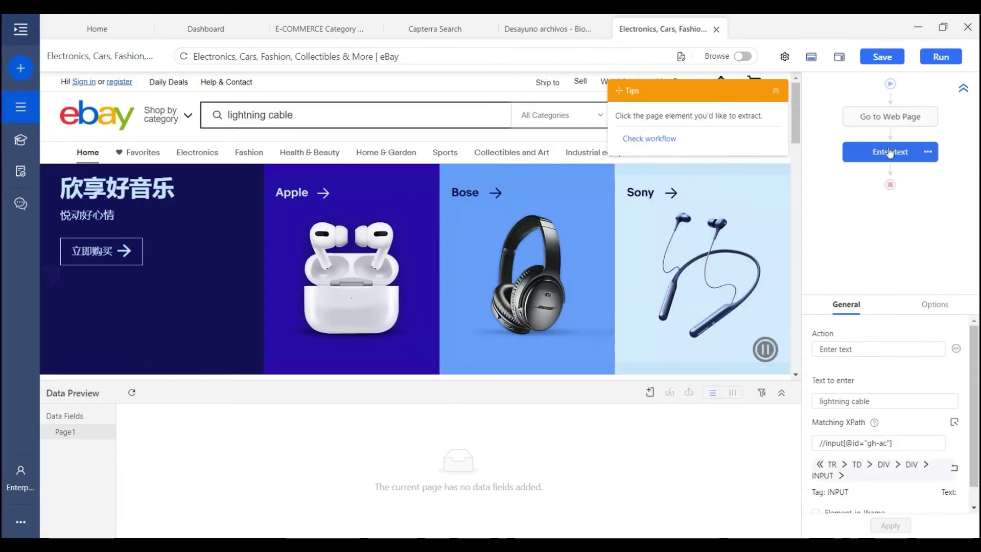
Step: Move the Tips panel aside and add a Click Item step on eBay's Search button
{"action": "mouse_move", "coordinate": [891, 167]}
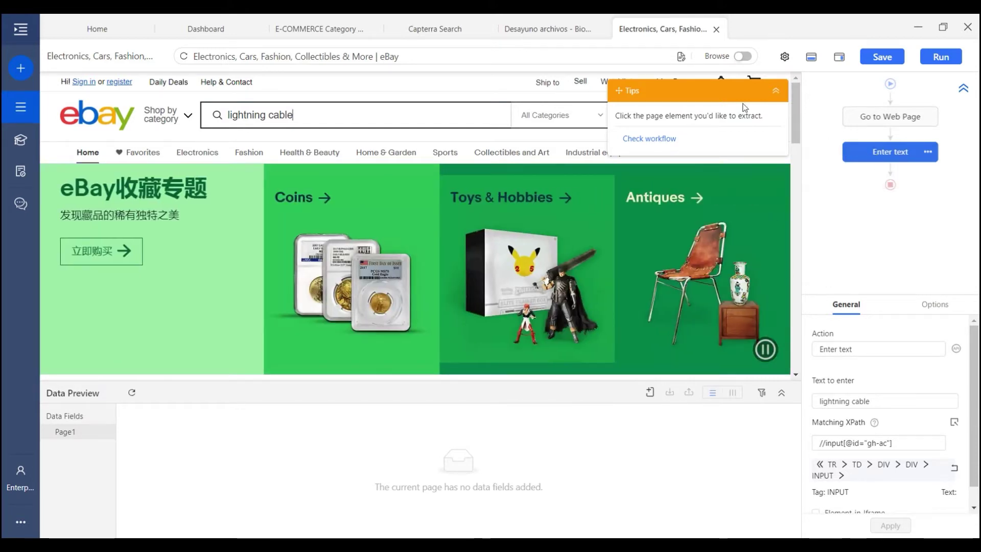
{"action": "left_click_drag", "start_coordinate": [706, 92], "coordinate": [531, 98]}
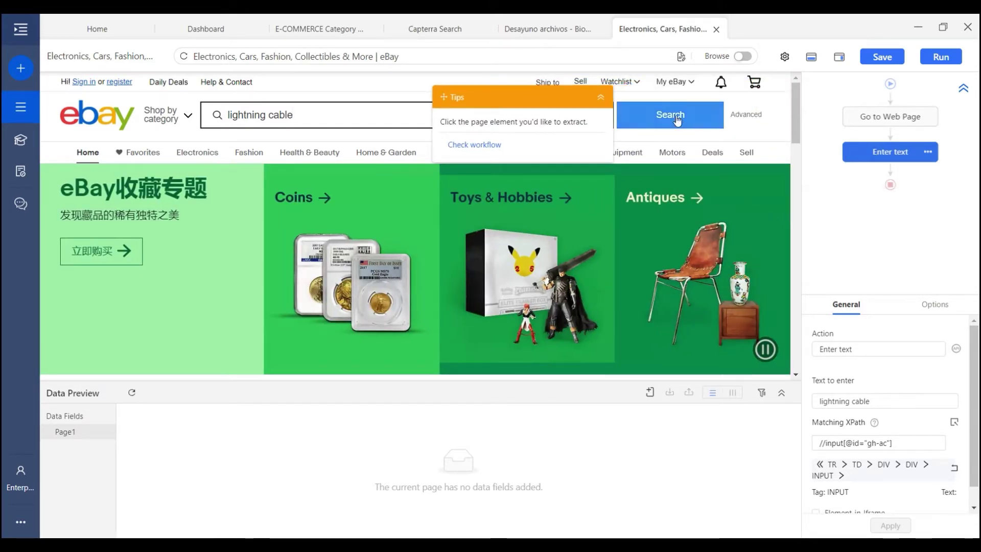
{"action": "left_click", "coordinate": [666, 121]}
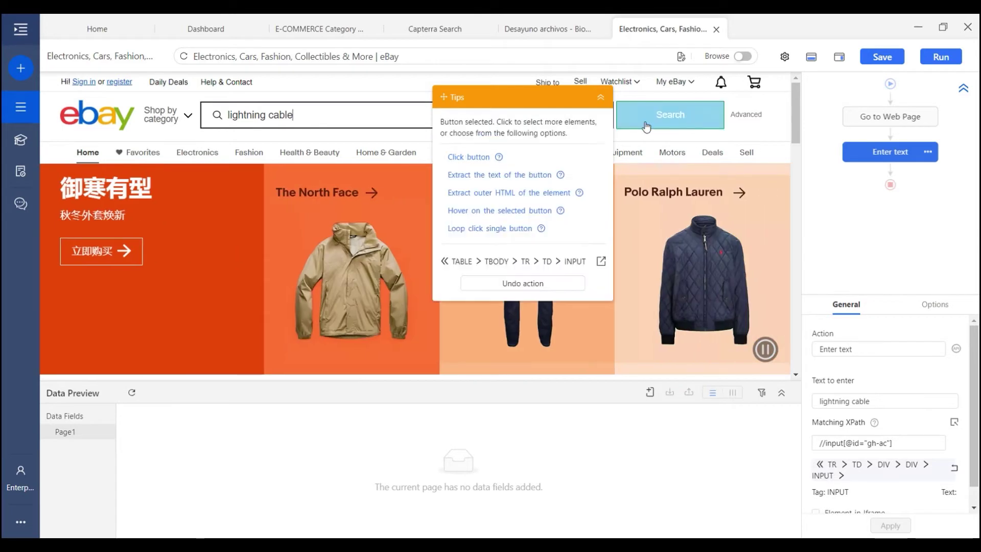
{"action": "left_click", "coordinate": [479, 159]}
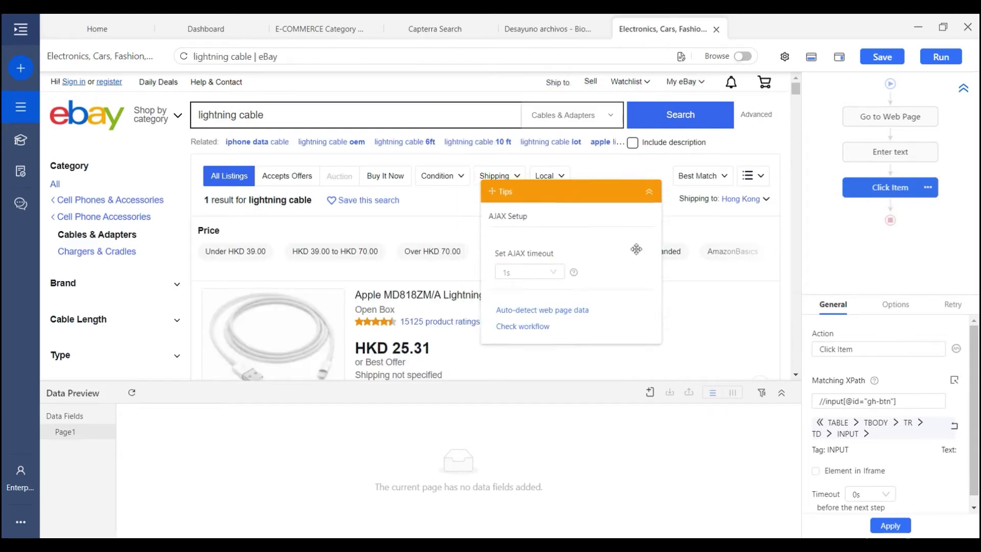
Step: Scroll up and down through the lightning cable search results to check them
{"action": "scroll", "coordinate": [361, 252], "scroll_direction": "down", "scroll_amount": 14}
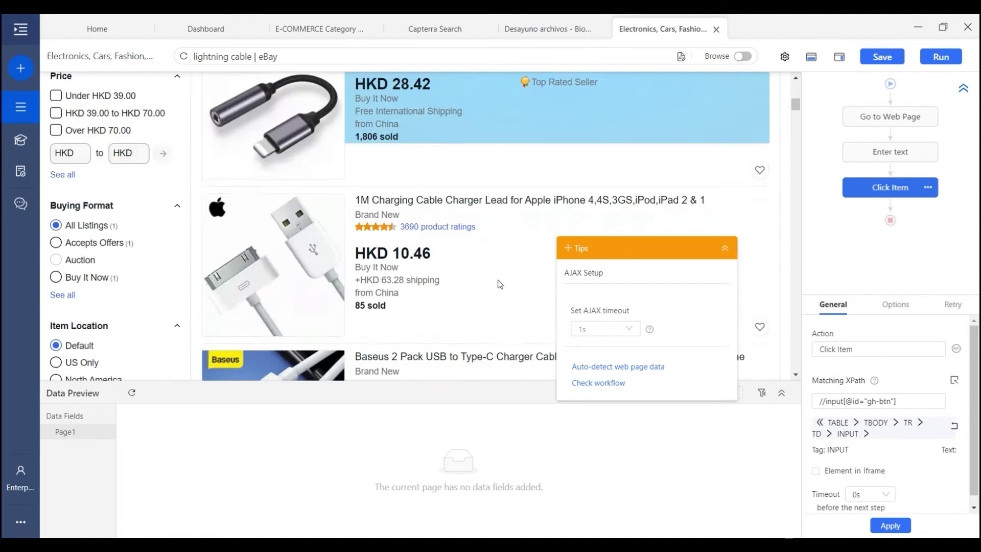
{"action": "scroll", "coordinate": [479, 213], "scroll_direction": "down", "scroll_amount": 5}
{"action": "scroll", "coordinate": [500, 209], "scroll_direction": "up", "scroll_amount": 8}
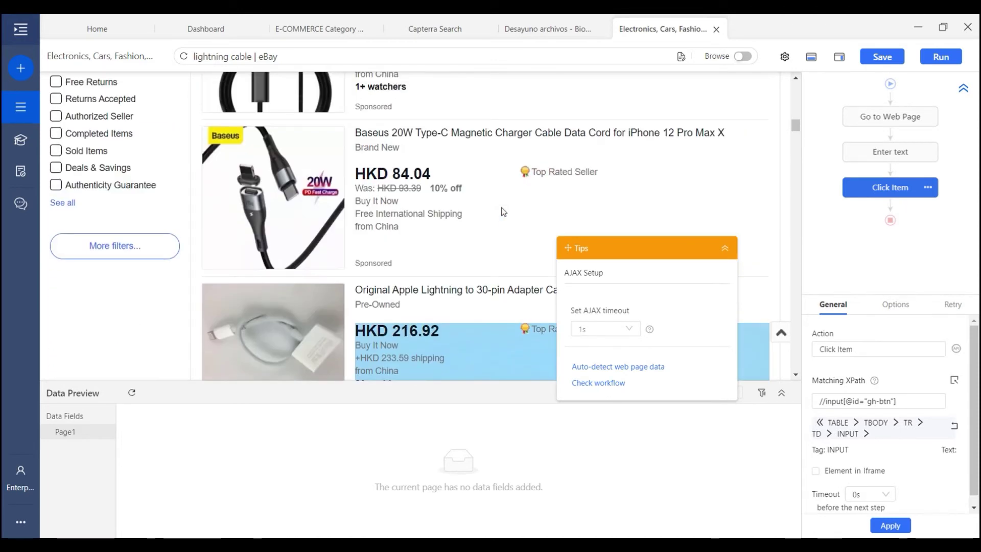
{"action": "scroll", "coordinate": [503, 212], "scroll_direction": "up", "scroll_amount": 10}
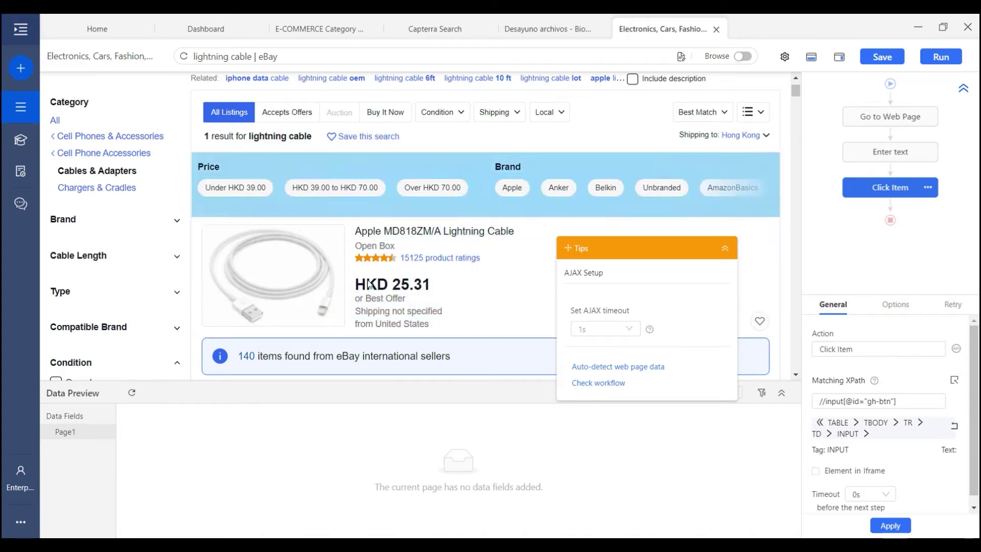
{"action": "scroll", "coordinate": [479, 258], "scroll_direction": "down", "scroll_amount": 2}
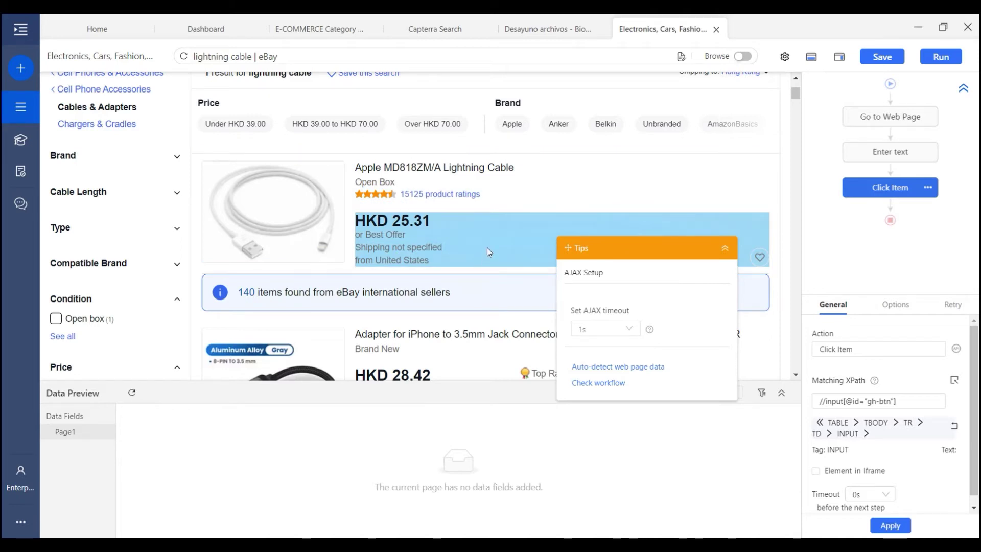
{"action": "scroll", "coordinate": [489, 252], "scroll_direction": "up", "scroll_amount": 4}
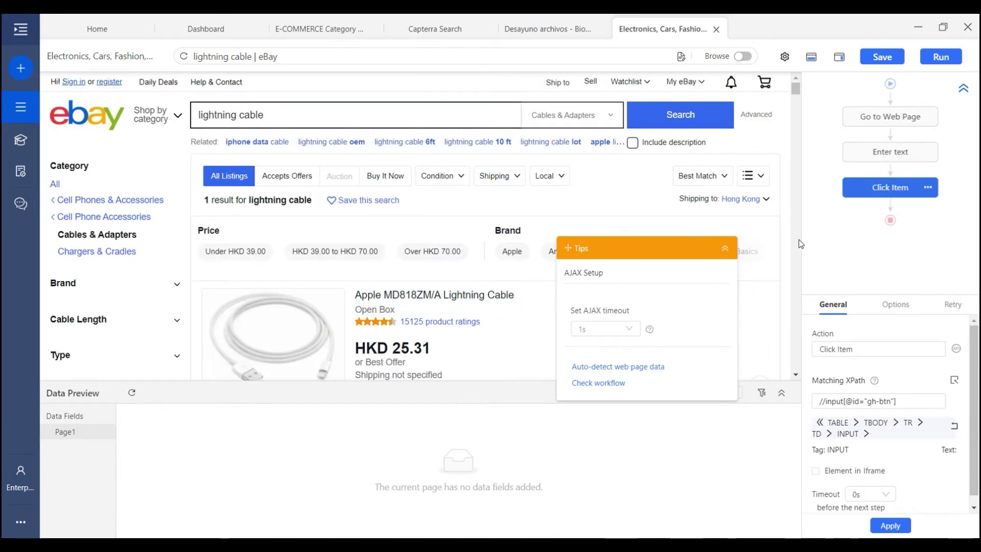
{"action": "mouse_move", "coordinate": [885, 173]}
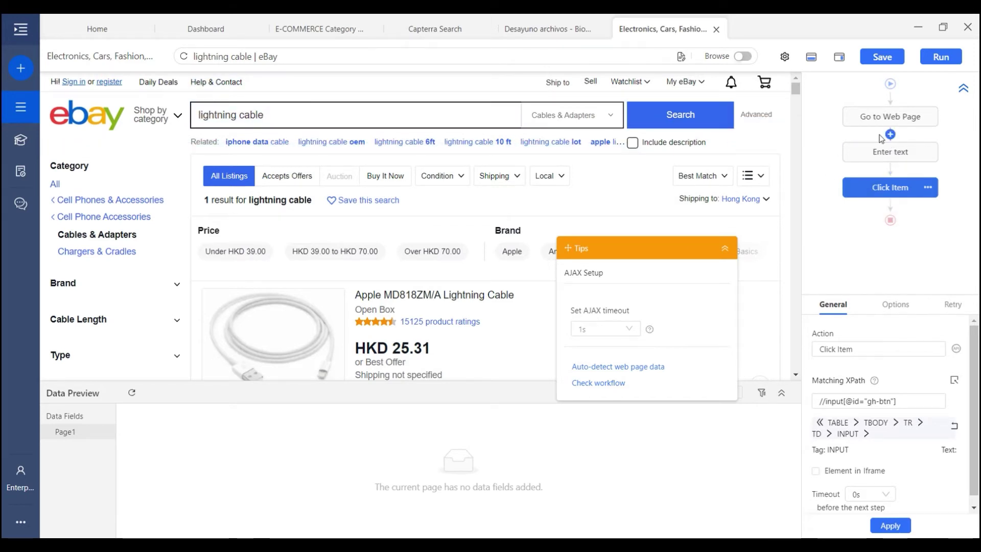
Step: Insert a Loop Item after Go to Web Page and set its Loop Mode to Text List
{"action": "left_click", "coordinate": [891, 135]}
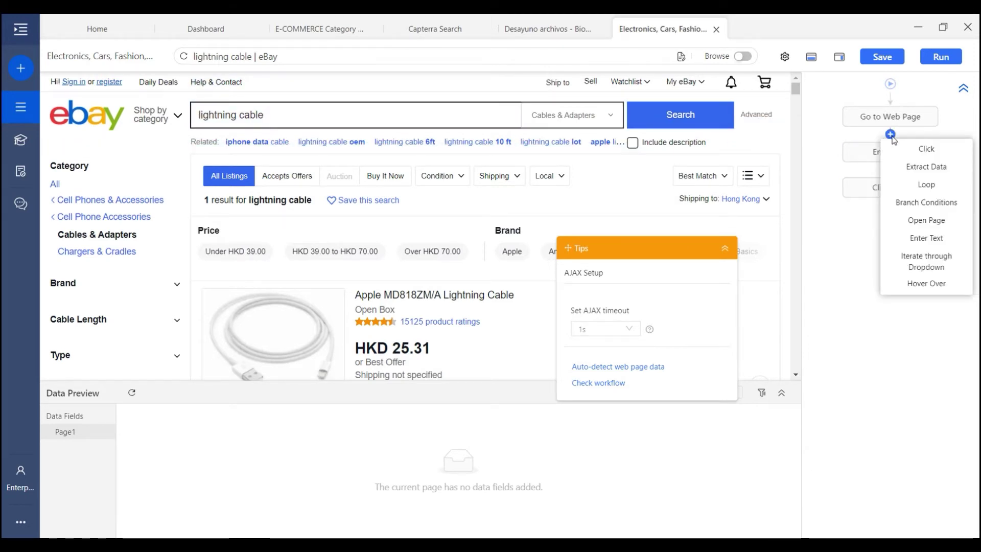
{"action": "left_click", "coordinate": [917, 185]}
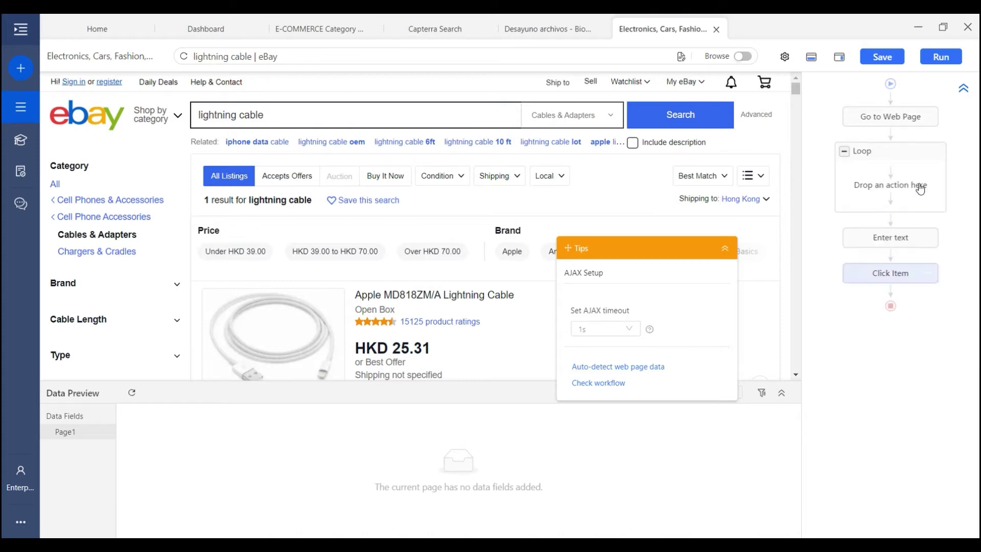
{"action": "left_click", "coordinate": [864, 152]}
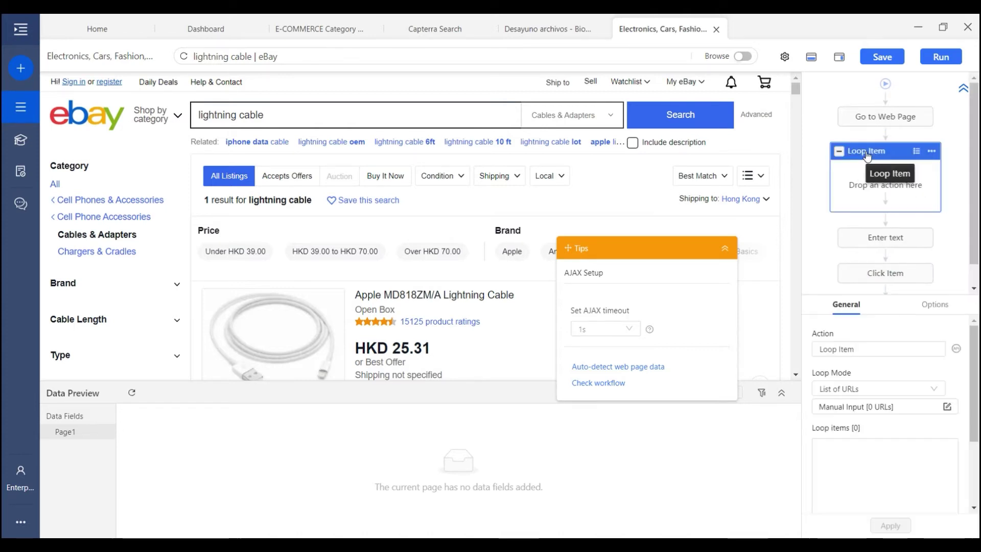
{"action": "left_click", "coordinate": [888, 397]}
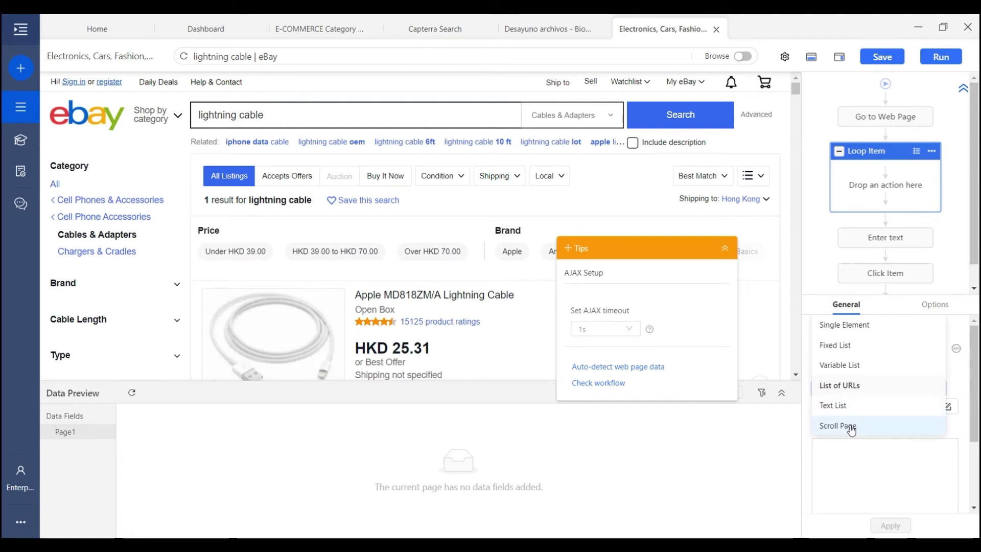
{"action": "left_click", "coordinate": [850, 407]}
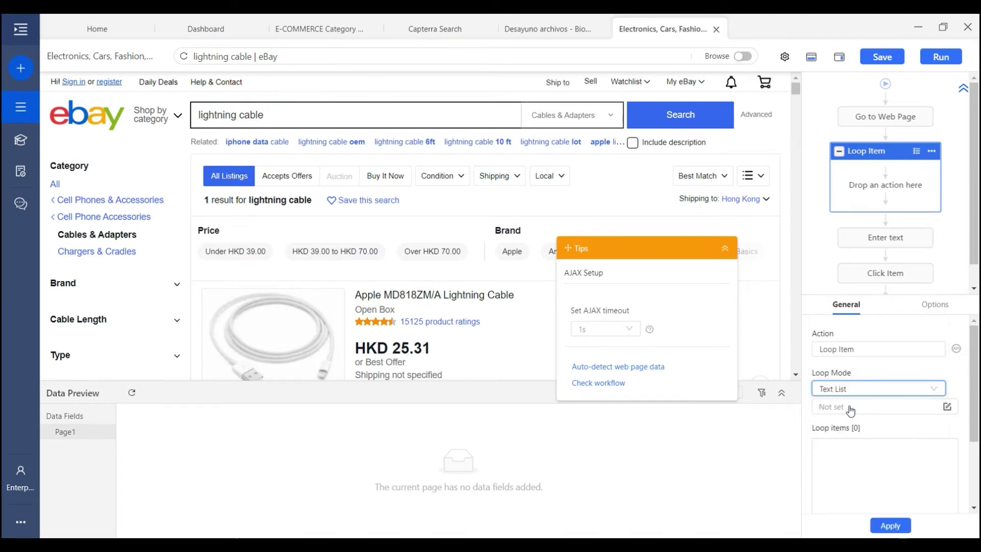
Step: Enter 'lightning cable' and 'phones' as separate text-list lines, confirm, and apply
{"action": "left_click", "coordinate": [948, 408]}
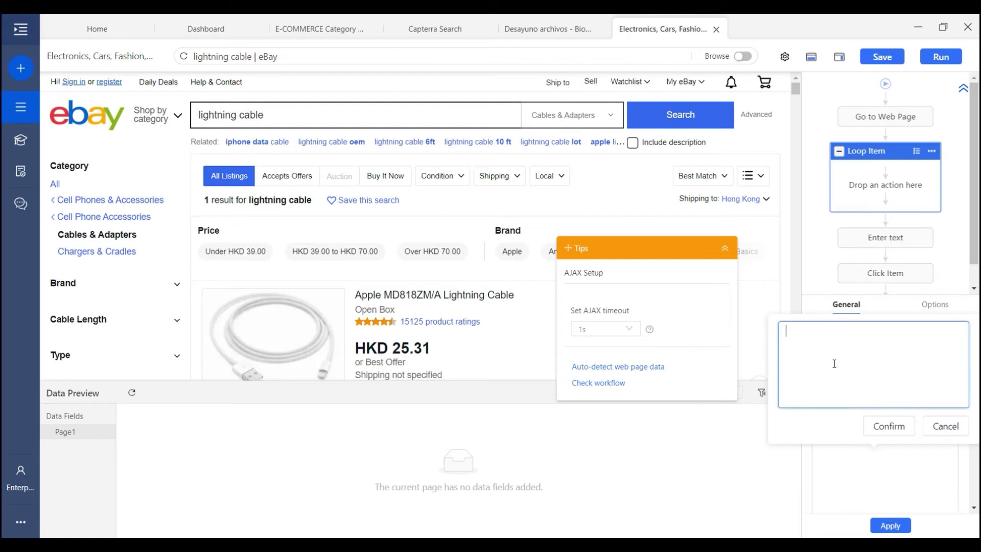
{"action": "type", "text": "lightning cable"}
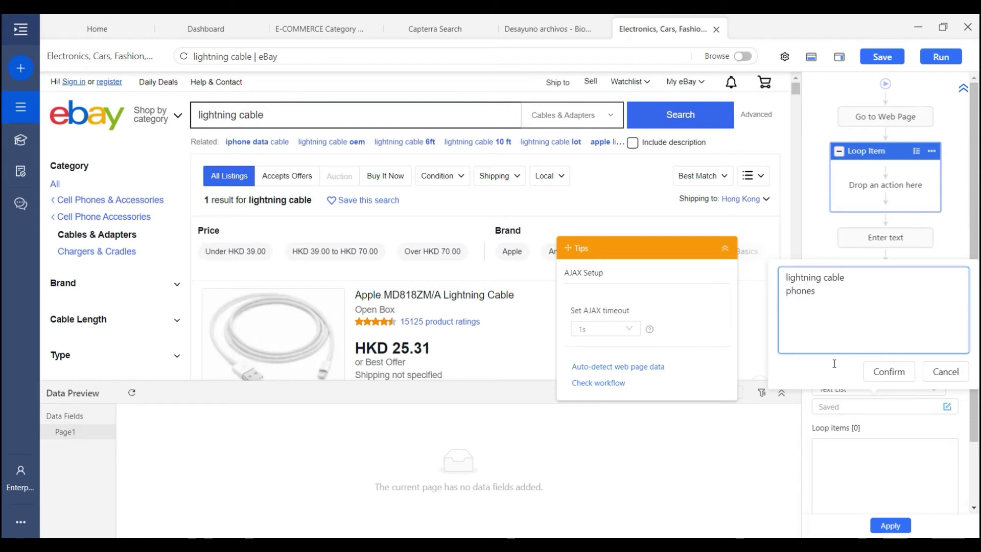
{"action": "left_click_drag", "start_coordinate": [856, 280], "coordinate": [783, 279]}
{"action": "left_click", "coordinate": [864, 281]}
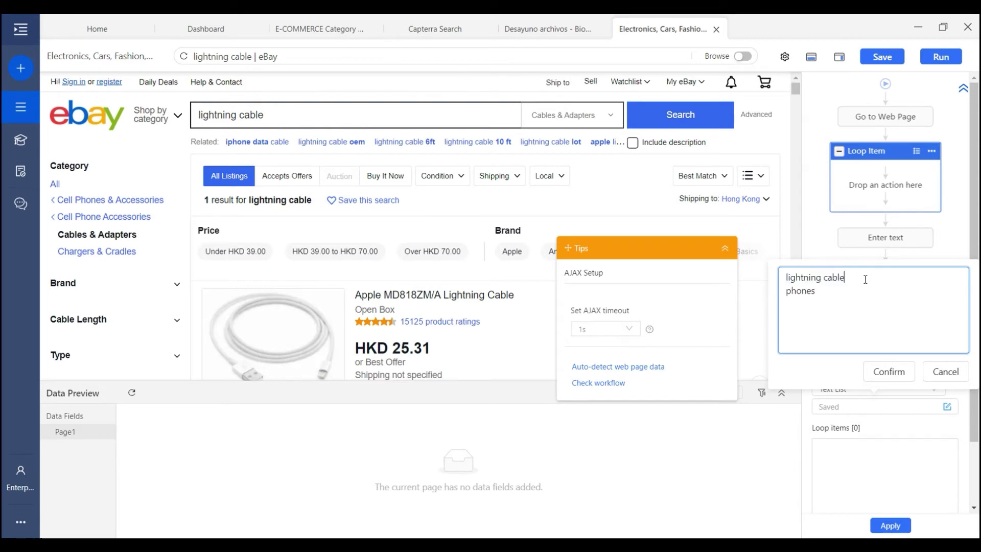
{"action": "left_click_drag", "start_coordinate": [848, 278], "coordinate": [785, 279]}
{"action": "left_click", "coordinate": [845, 284]}
{"action": "left_click", "coordinate": [892, 372]}
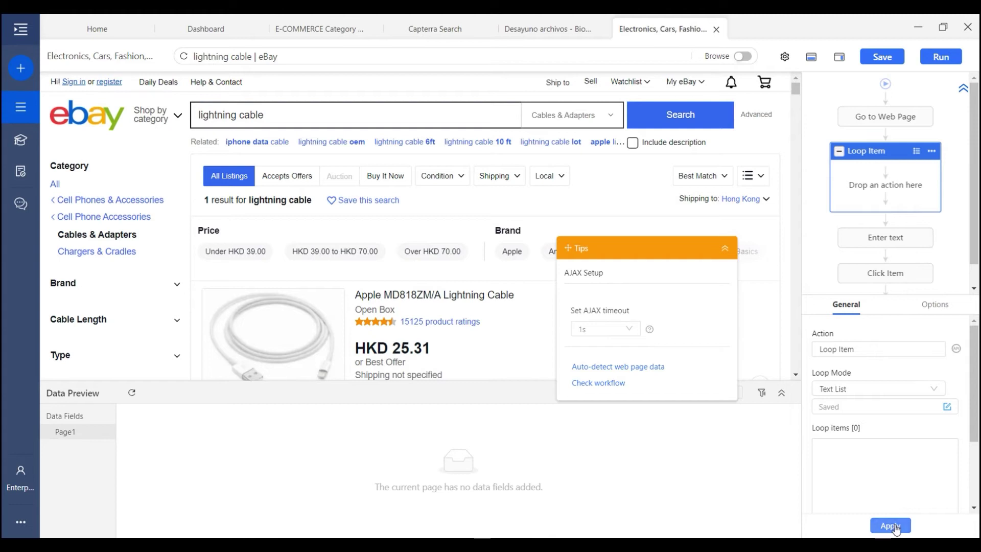
{"action": "left_click", "coordinate": [891, 526]}
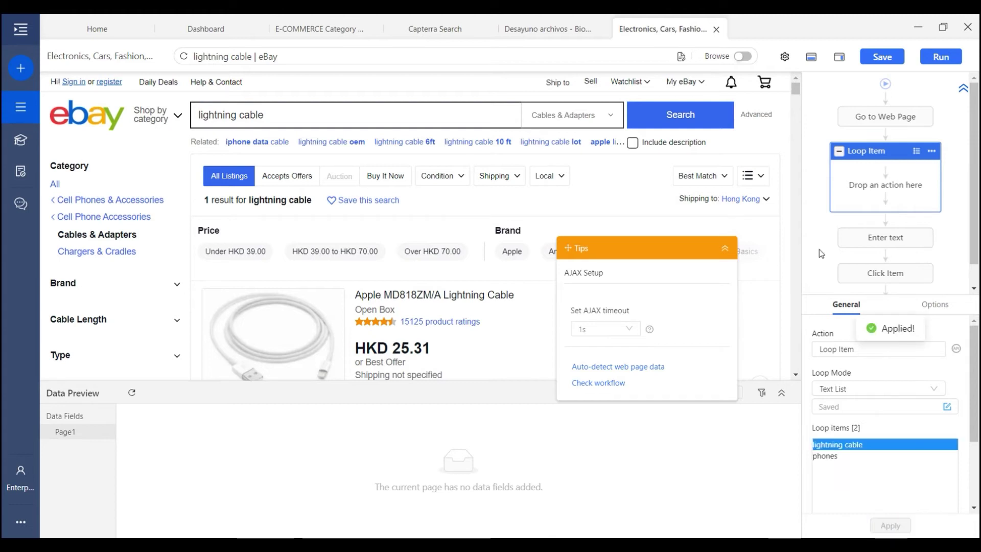
Step: Drag the Enter text step inside the Loop Item and review the loop's keywords
{"action": "left_click", "coordinate": [890, 240]}
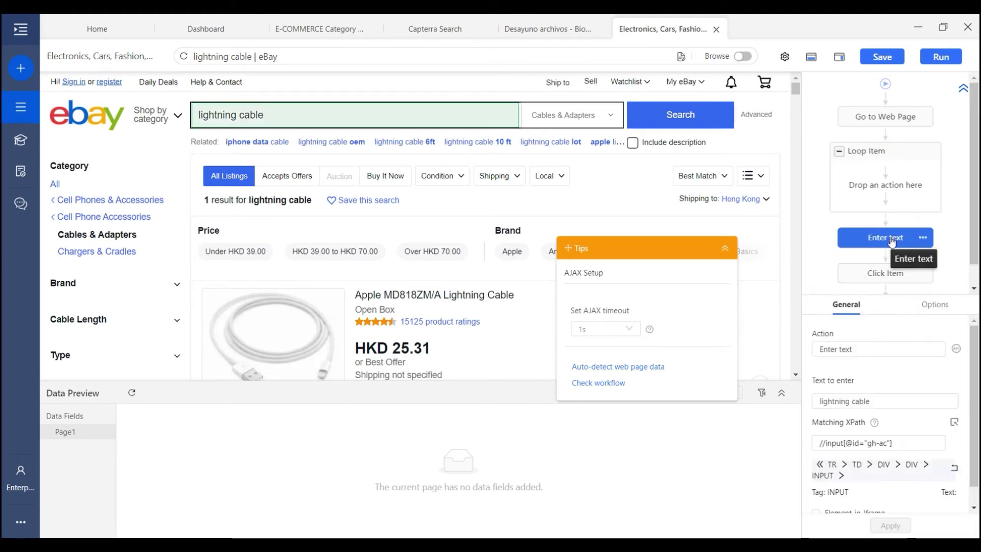
{"action": "left_click_drag", "start_coordinate": [891, 242], "coordinate": [869, 182]}
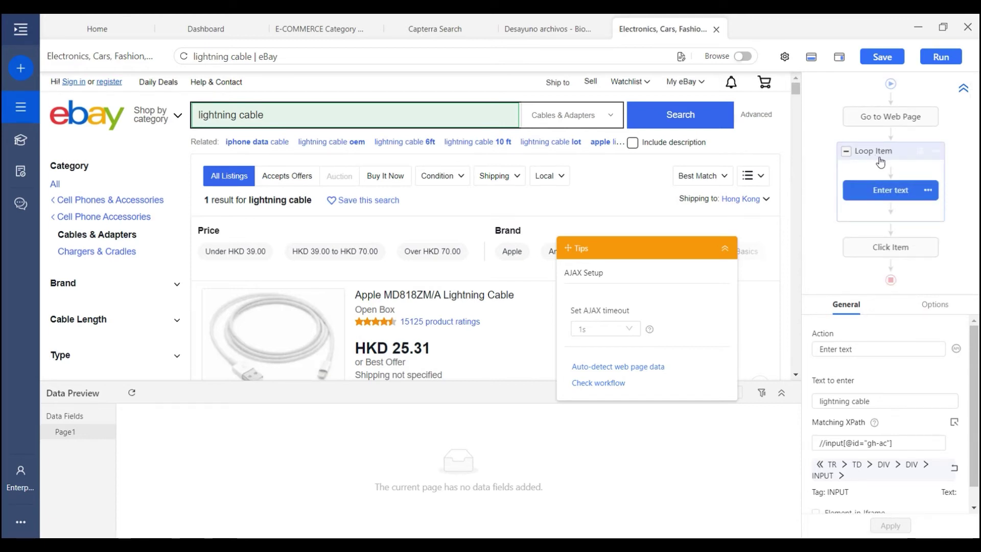
{"action": "left_click", "coordinate": [879, 168]}
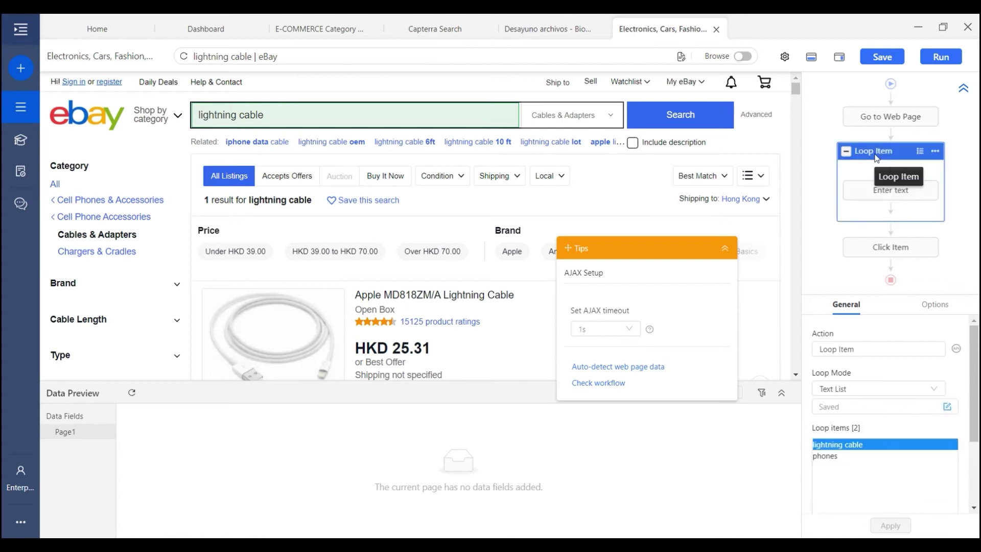
Step: Set Enter text to use the loop's text for the search box and apply
{"action": "left_click", "coordinate": [890, 195]}
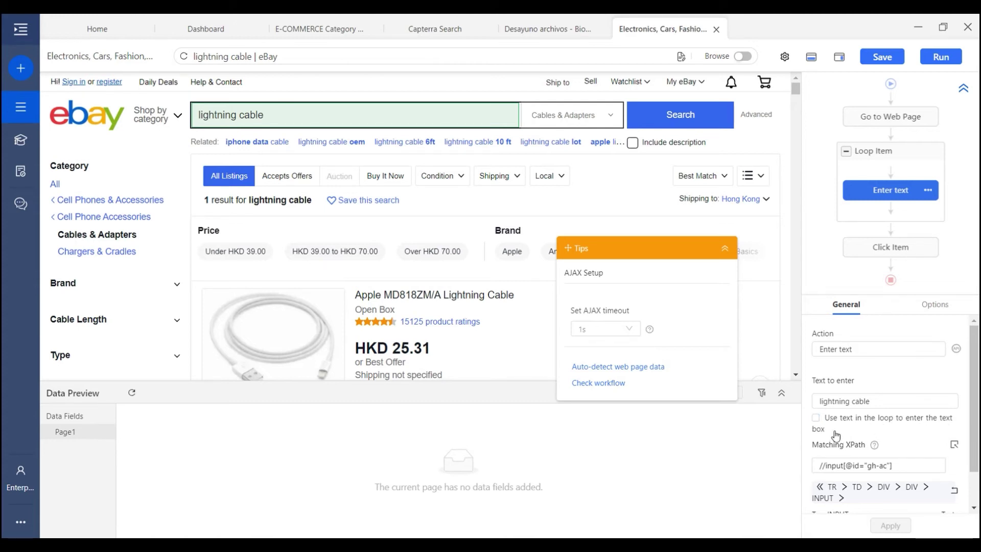
{"action": "left_click", "coordinate": [816, 419]}
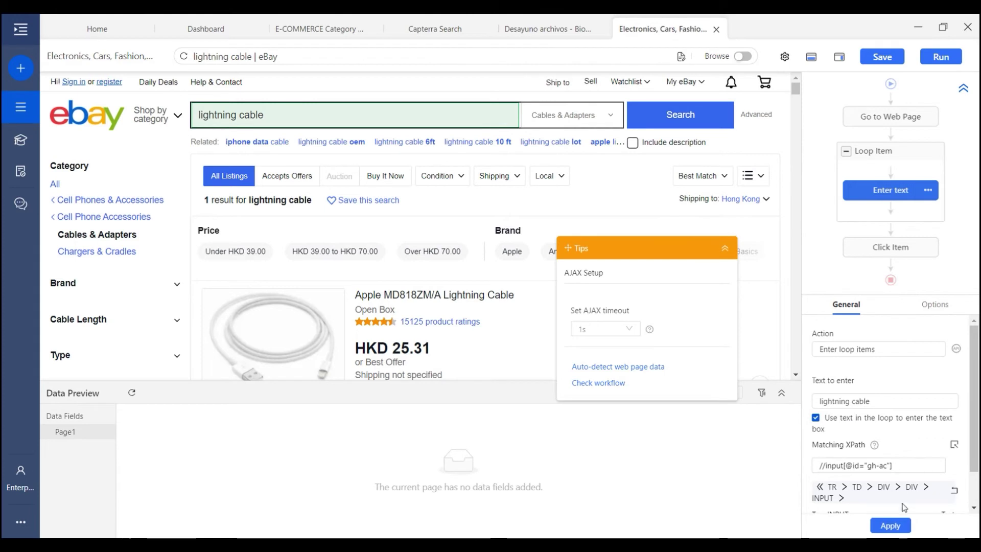
{"action": "left_click", "coordinate": [890, 525]}
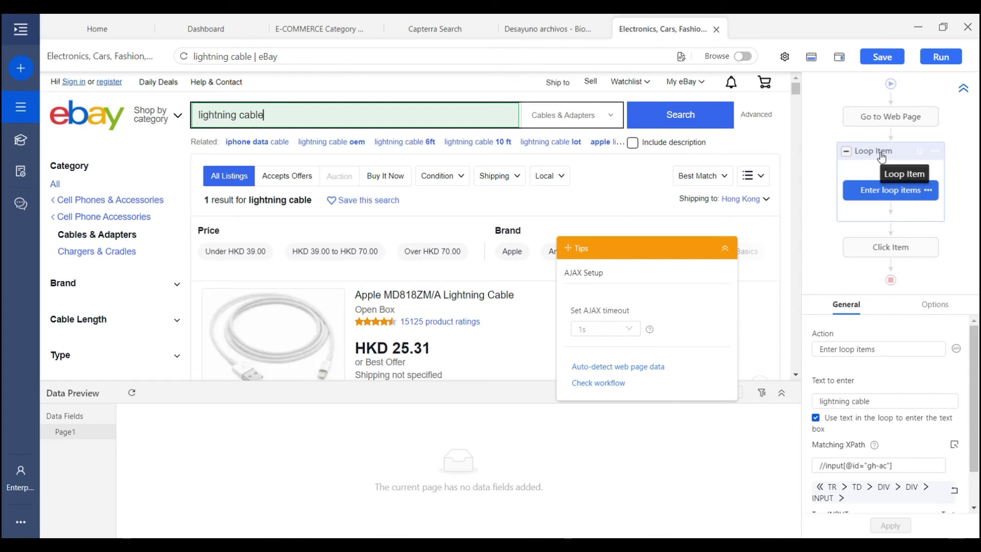
Step: Drag Click Item into the Loop Item below Enter loop items, then check the loop settings
{"action": "left_click", "coordinate": [890, 244]}
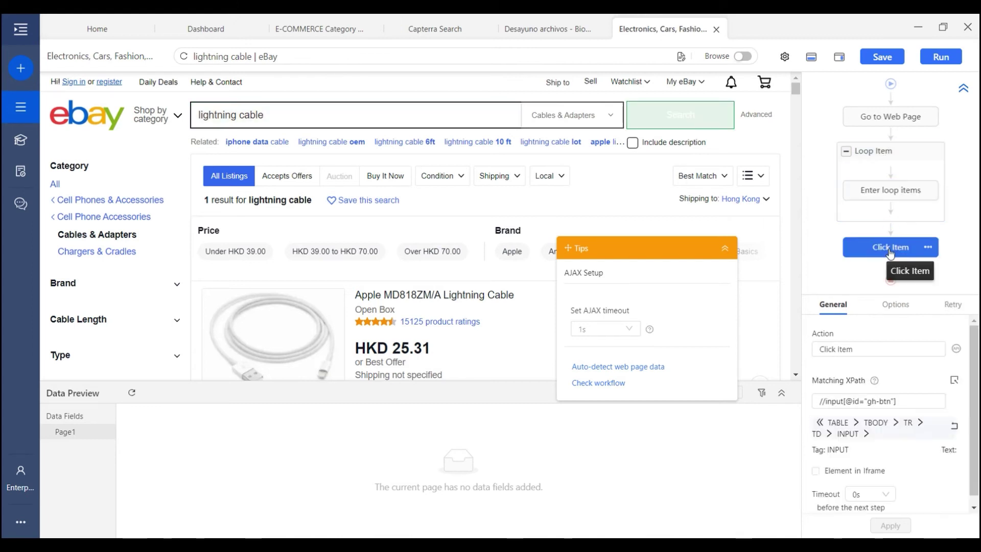
{"action": "left_click_drag", "start_coordinate": [890, 242], "coordinate": [889, 213]}
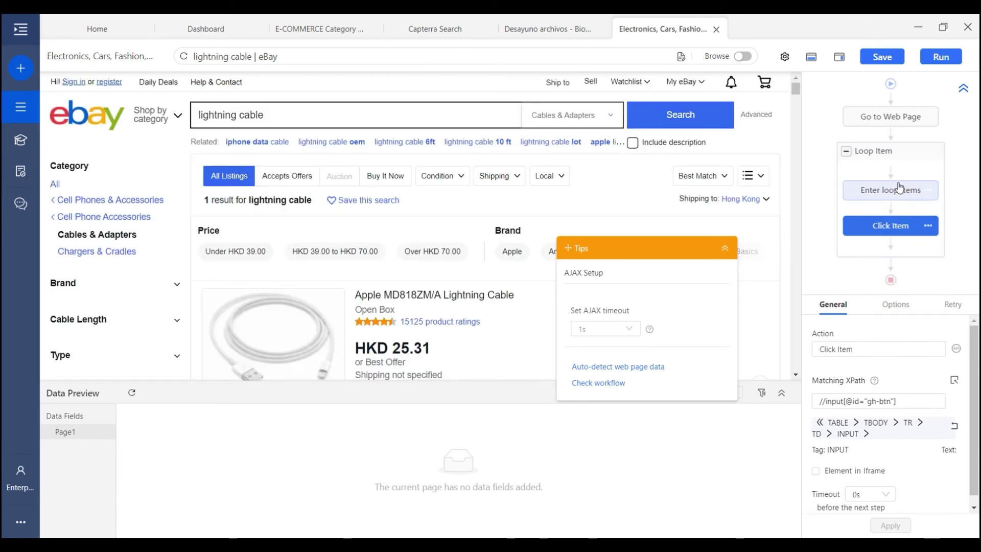
{"action": "left_click", "coordinate": [890, 163]}
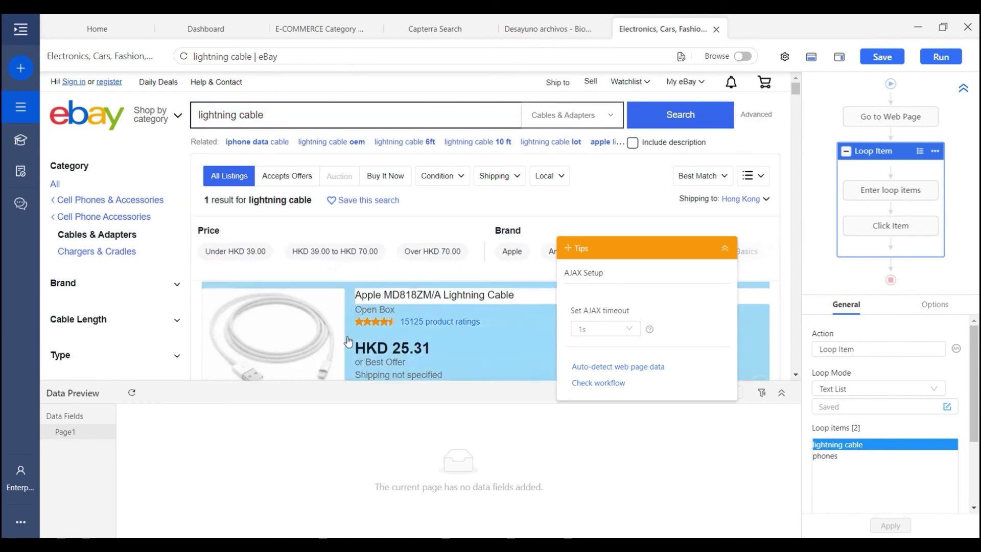
Step: Extract the eBay search box's current value as a Textbox_value field
{"action": "scroll", "coordinate": [445, 286], "scroll_direction": "down", "scroll_amount": 1}
{"action": "scroll", "coordinate": [445, 286], "scroll_direction": "down", "scroll_amount": 2}
{"action": "scroll", "coordinate": [439, 266], "scroll_direction": "up", "scroll_amount": 3}
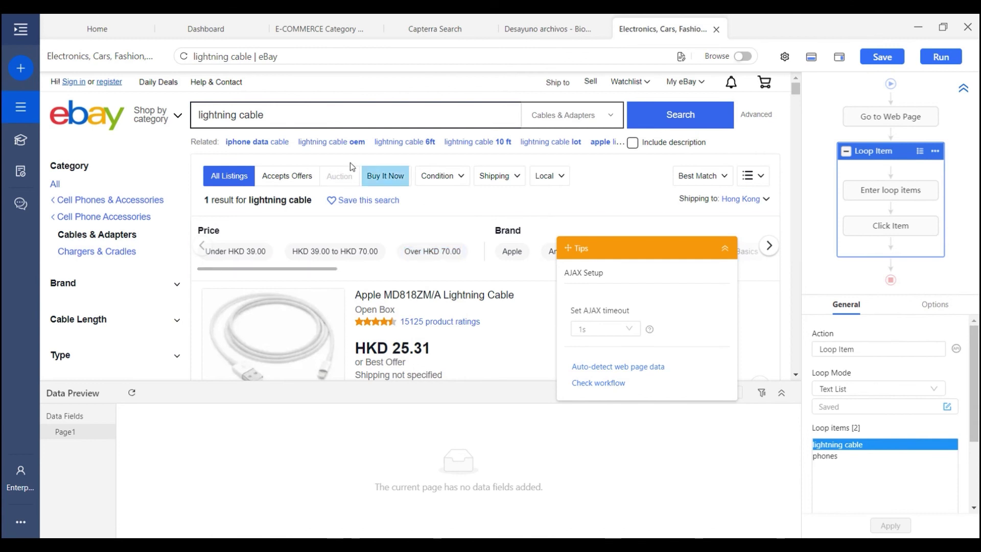
{"action": "left_click", "coordinate": [276, 118]}
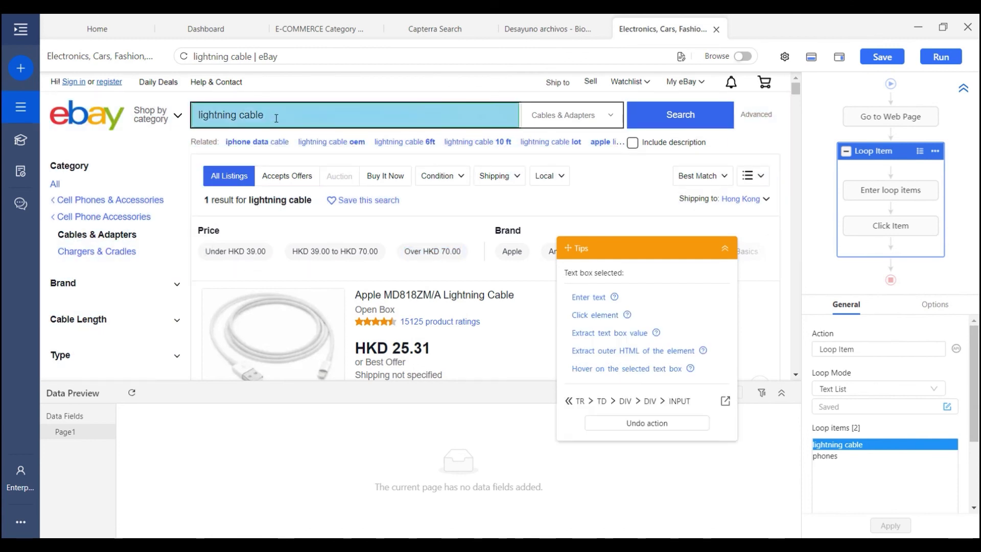
{"action": "left_click", "coordinate": [634, 334]}
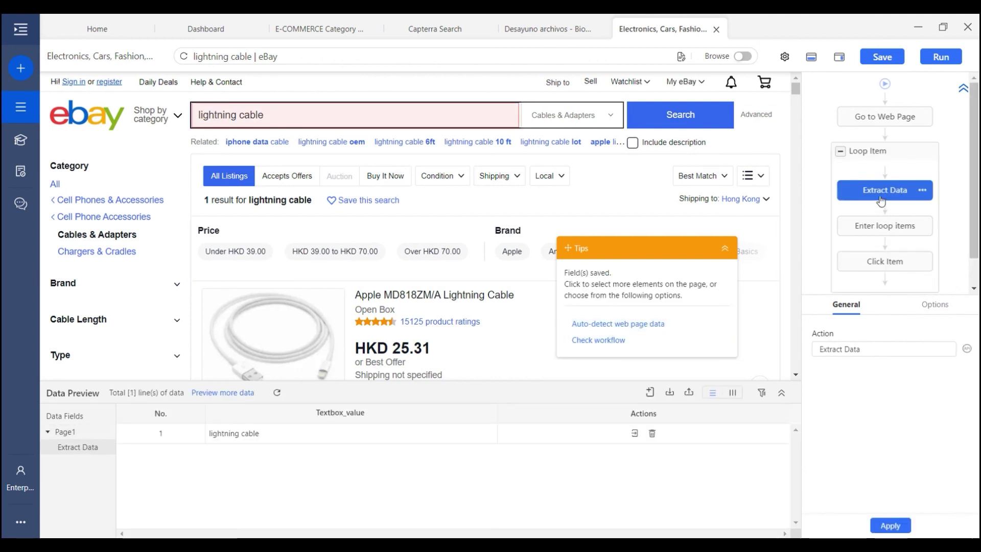
Step: Place the Extract Data step between Enter loop items and Click Item in the loop
{"action": "left_click_drag", "start_coordinate": [881, 201], "coordinate": [888, 210]}
{"action": "left_click_drag", "start_coordinate": [888, 242], "coordinate": [886, 220]}
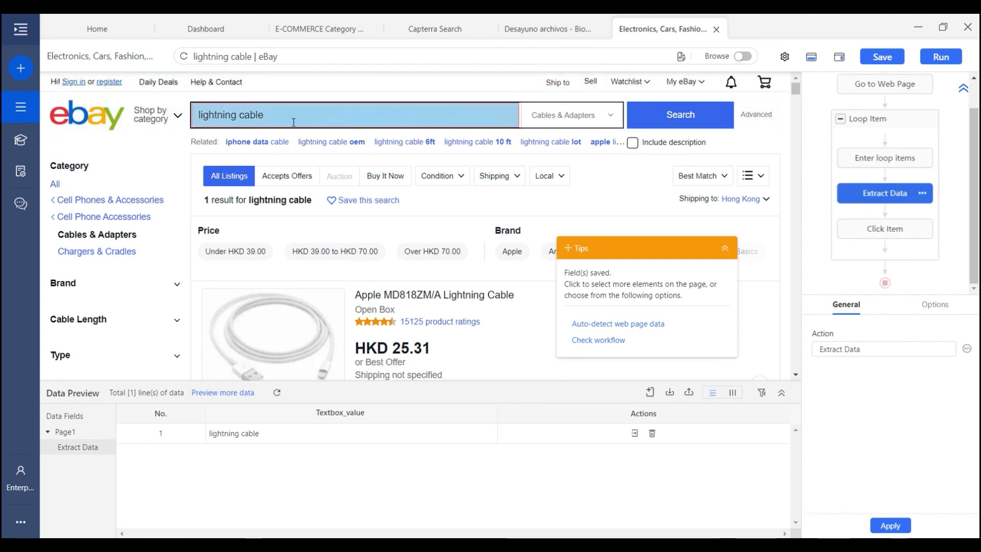
{"action": "left_click", "coordinate": [276, 124]}
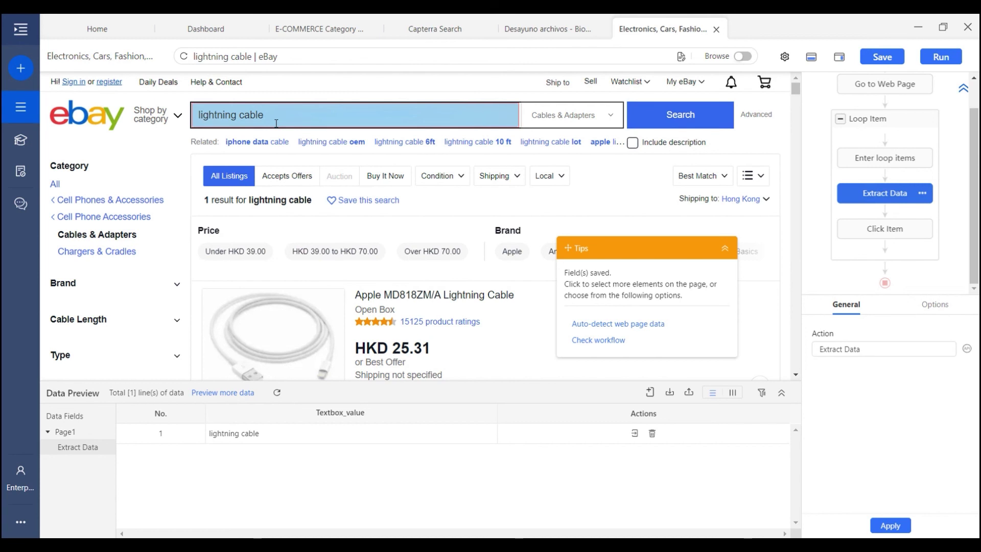